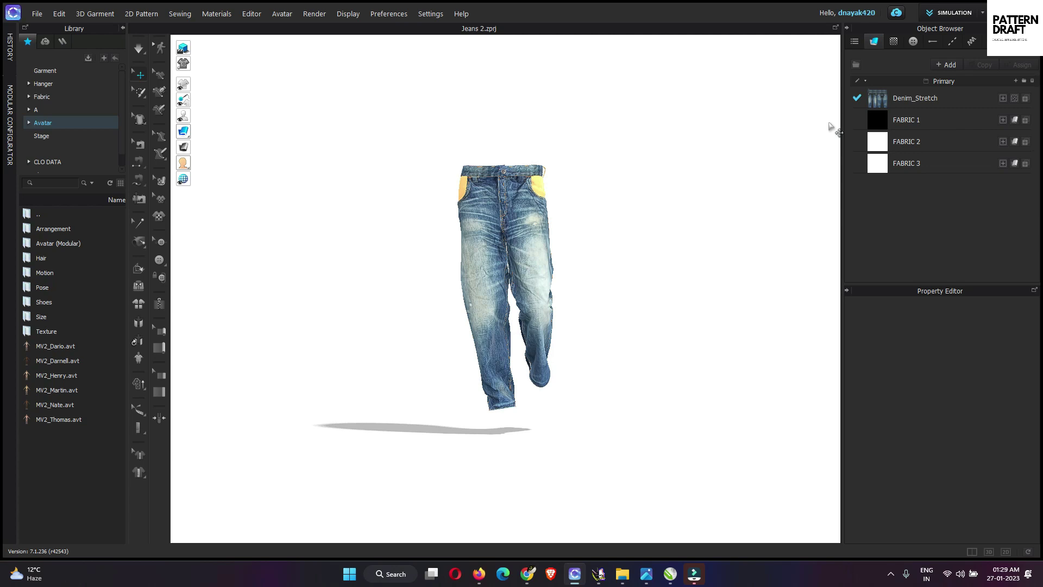
pyautogui.moveTo(650, 279)
pyautogui.mouseDown(button='right')
pyautogui.moveTo(558, 277)
pyautogui.moveTo(660, 281)
pyautogui.mouseUp(button='right')
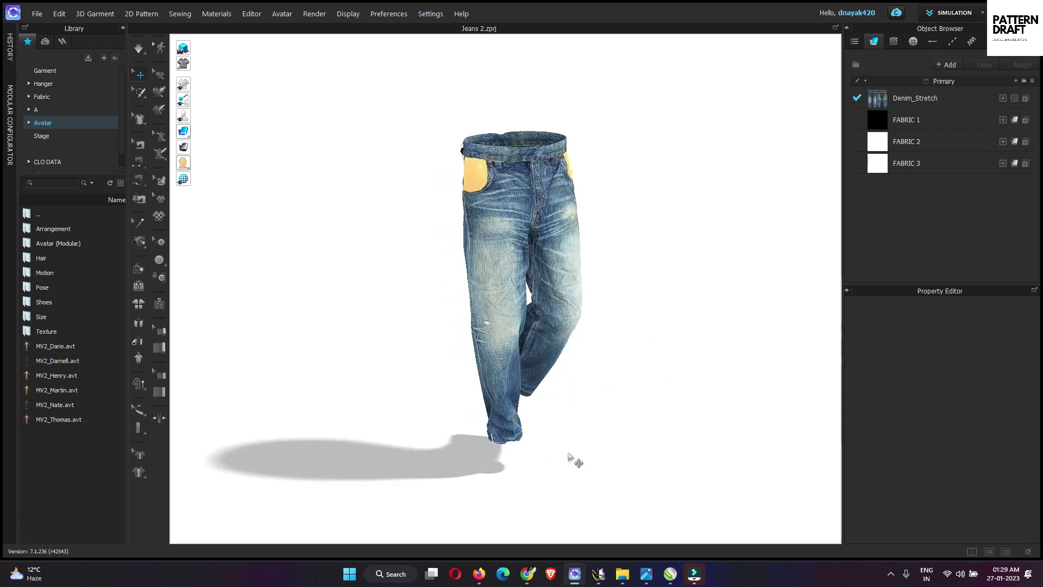
pyautogui.moveTo(573, 459); pyautogui.dragTo(268, 350, button='right')
pyautogui.moveTo(342, 312); pyautogui.dragTo(363, 312, button='right')
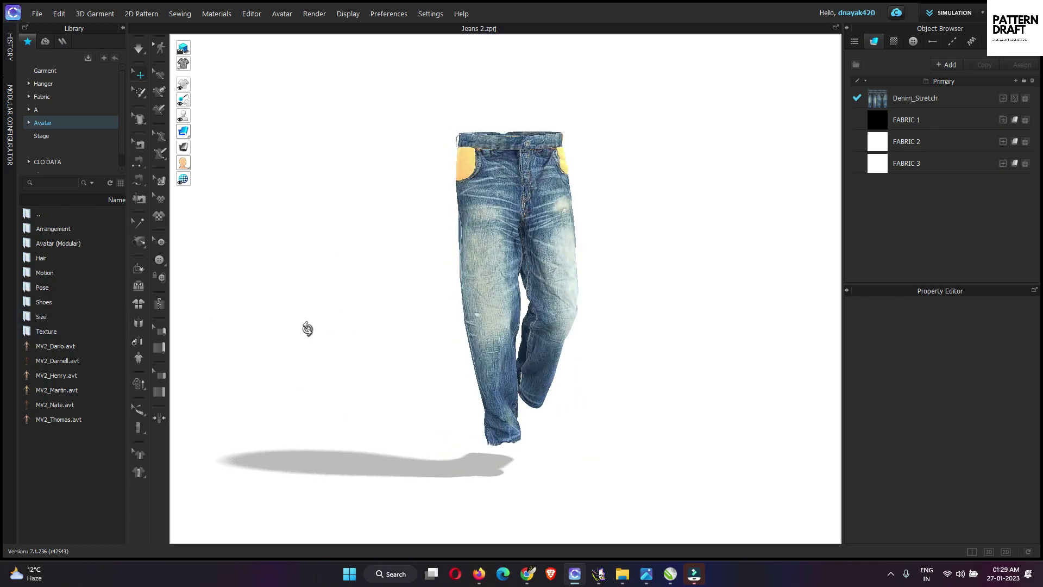
pyautogui.moveTo(305, 328); pyautogui.dragTo(309, 331, button='right')
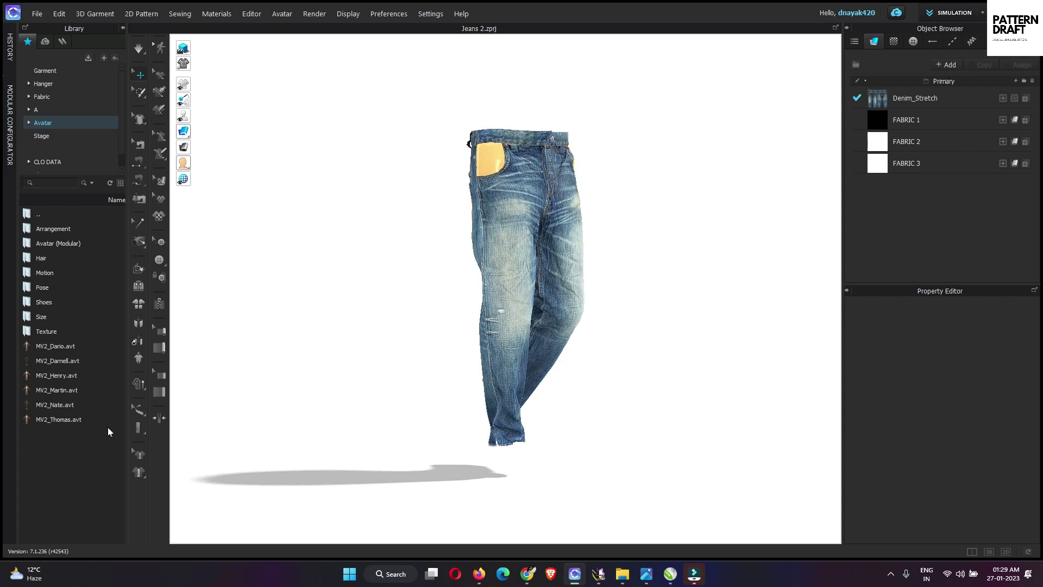
# Open the avatar's Motion folder in the library and switch the workspace from Simulation to Animation mode.
pyautogui.doubleClick(70, 273)
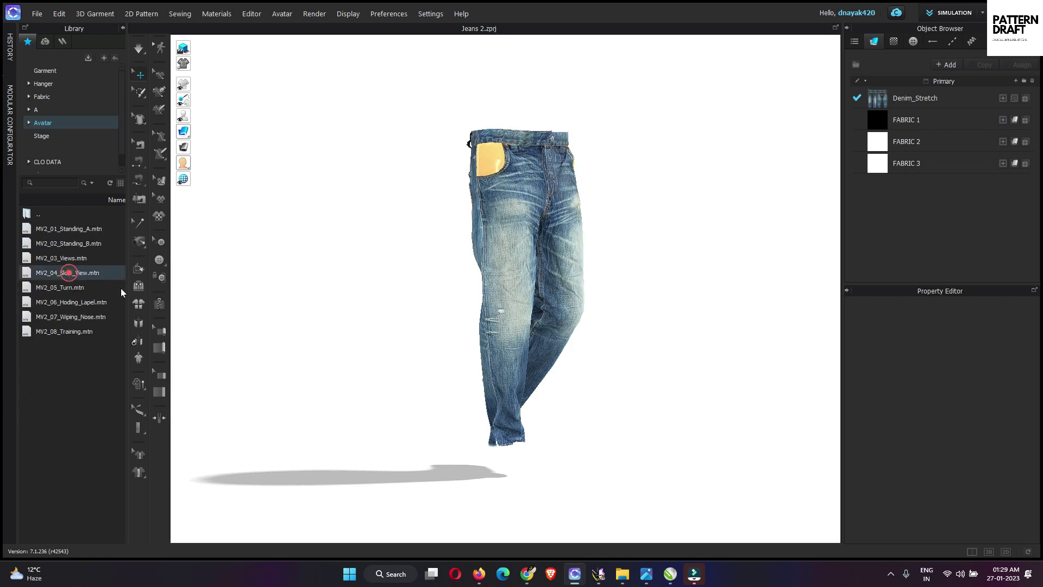
pyautogui.click(950, 15)
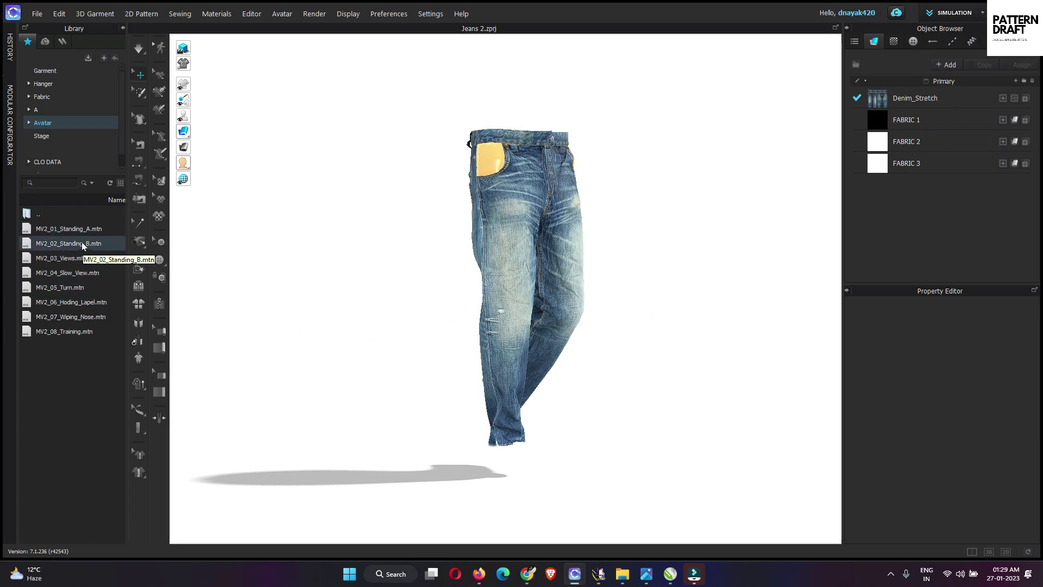
pyautogui.doubleClick(38, 214)
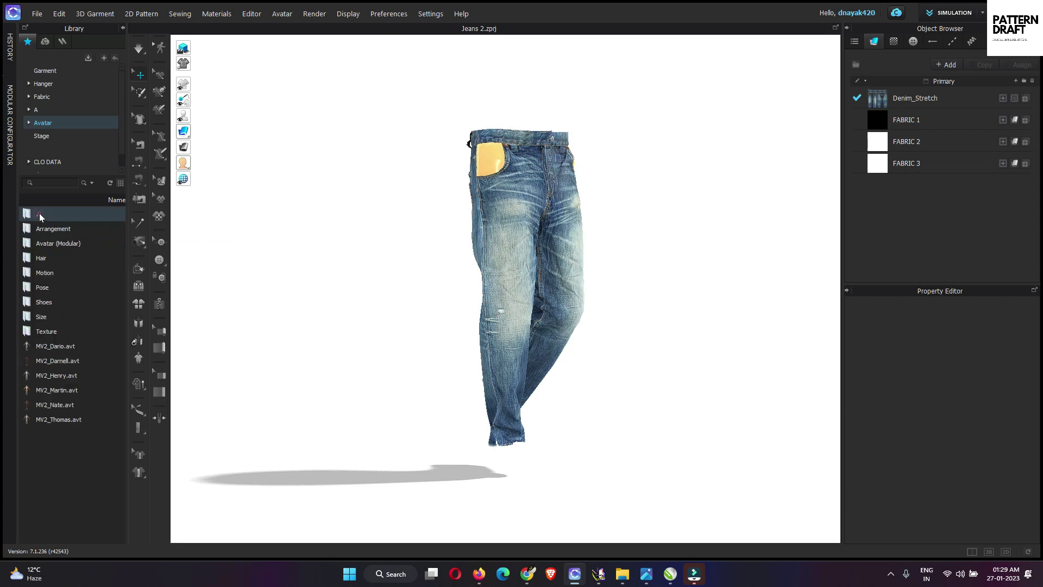
pyautogui.doubleClick(63, 272)
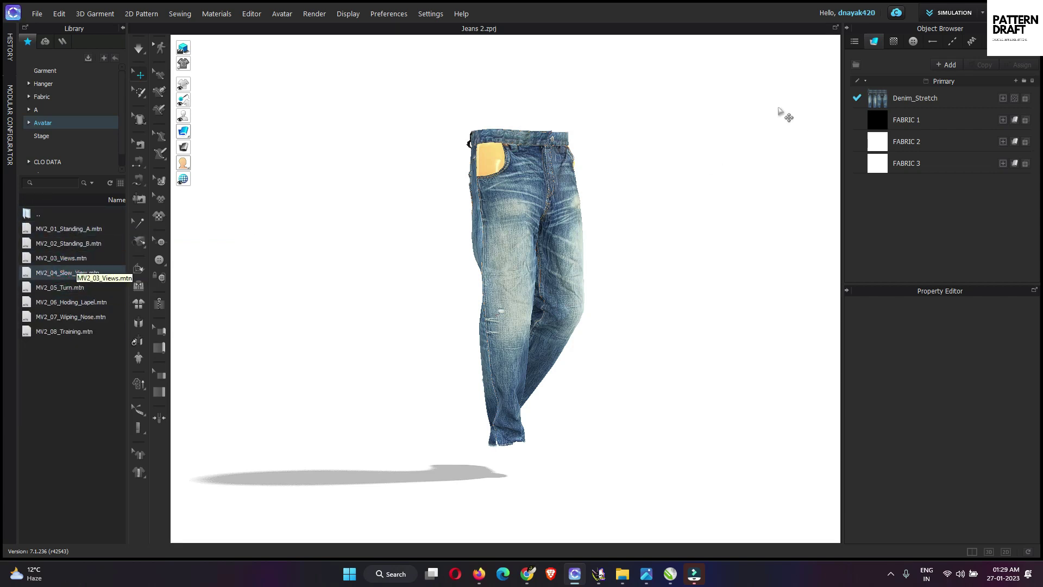
pyautogui.click(954, 13)
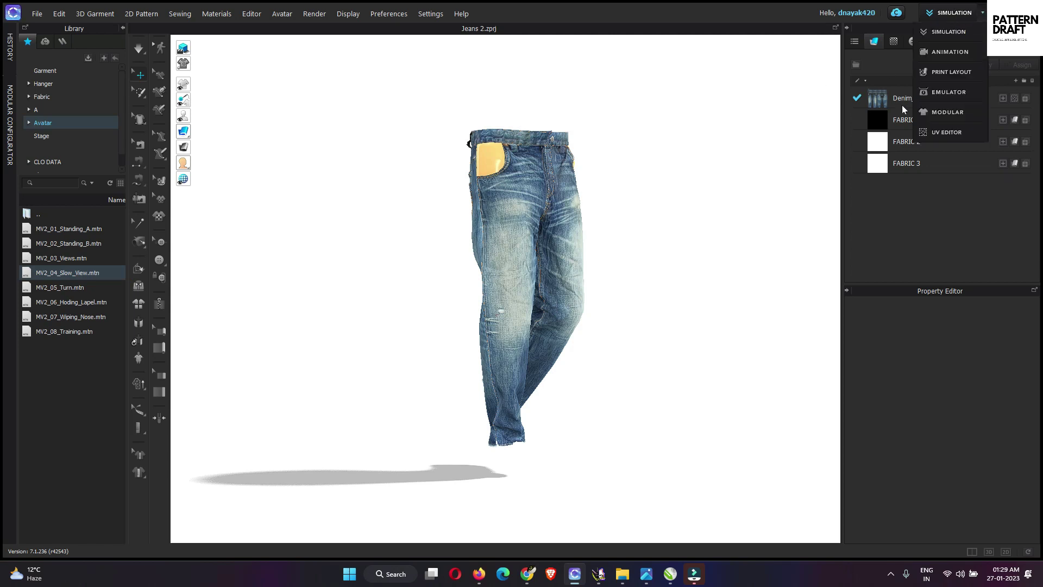
pyautogui.click(951, 52)
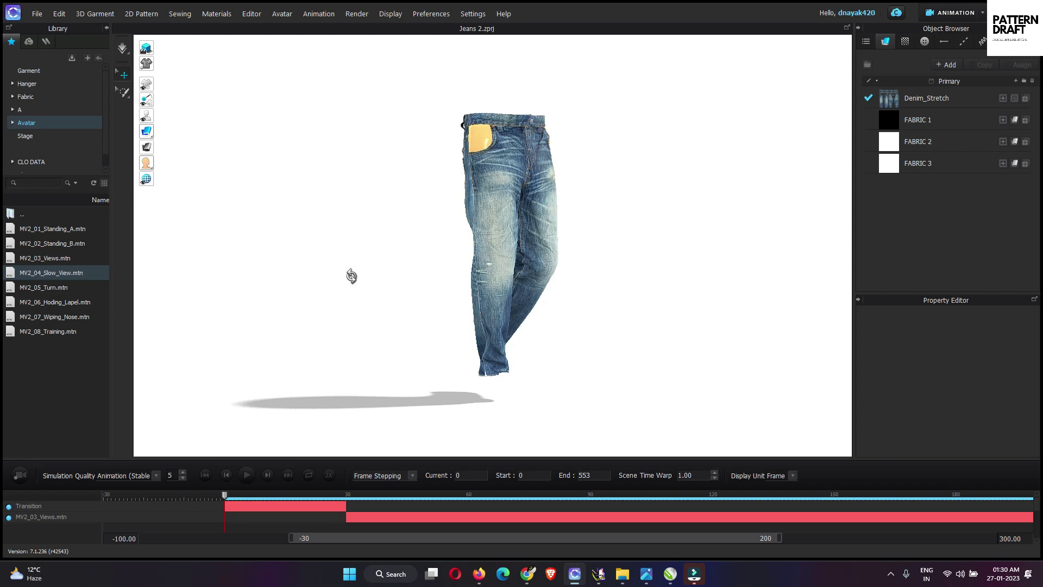
# Turn off high-quality rendering of the jeans in the 3D view.
pyautogui.moveTo(349, 274); pyautogui.dragTo(330, 274, button='right')
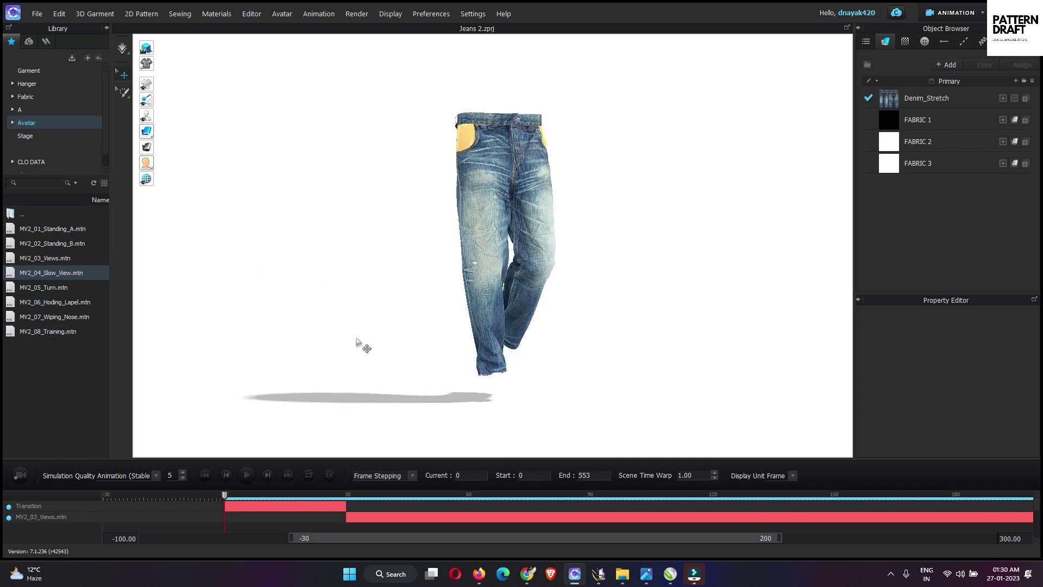
pyautogui.moveTo(342, 341); pyautogui.dragTo(328, 340, button='right')
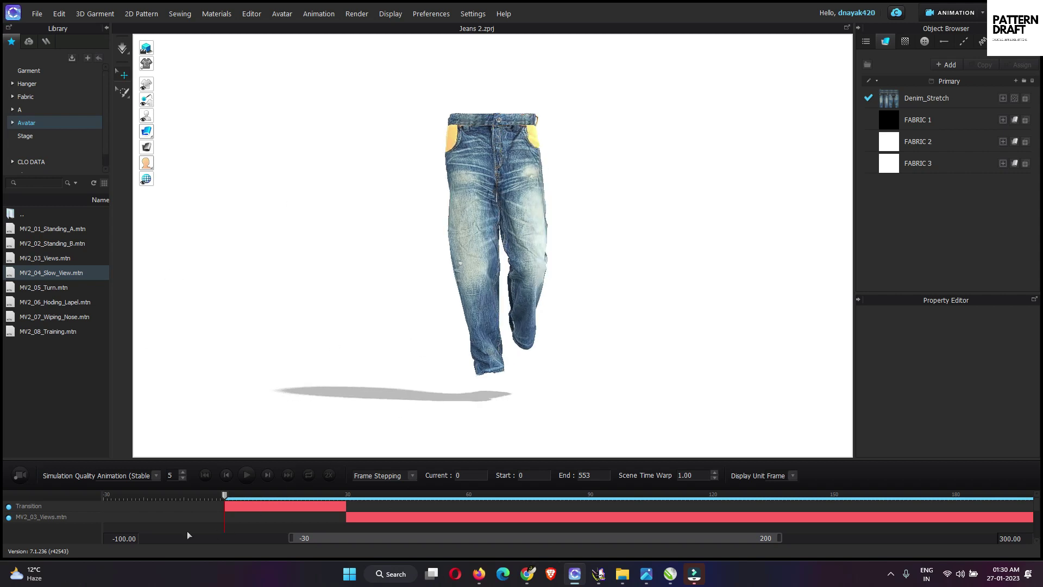
pyautogui.click(329, 475)
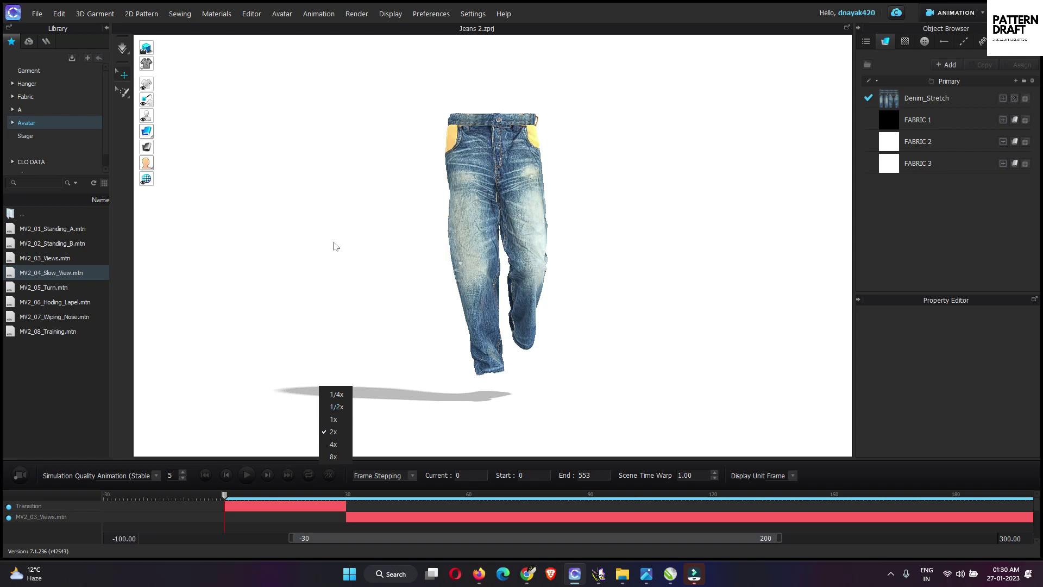
pyautogui.click(146, 50)
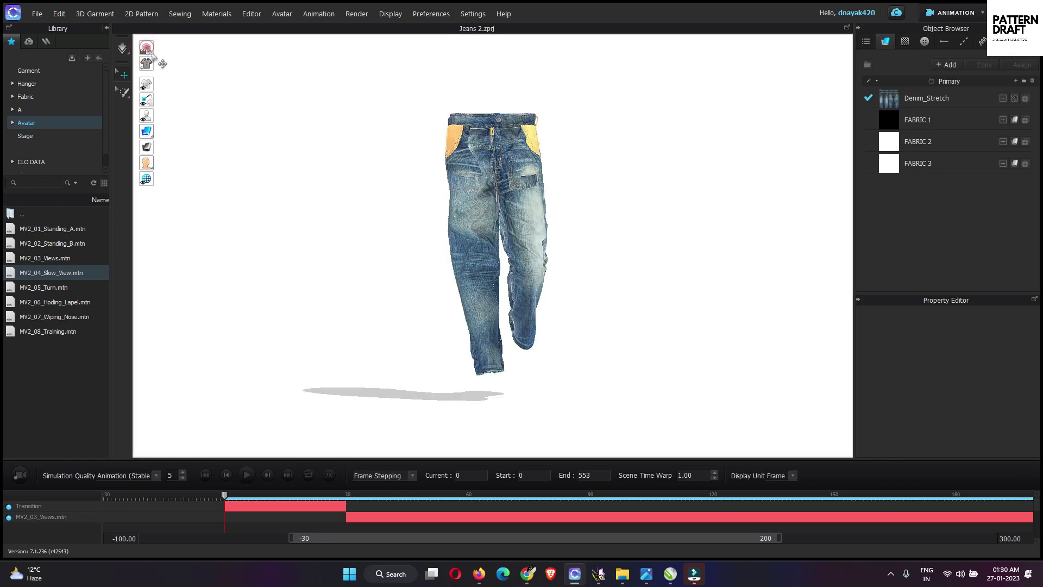
pyautogui.click(146, 48)
pyautogui.click(146, 48)
# Keep the playback speed at 2x and record the jeans' animation with the MV2_03_Views motion.
pyautogui.click(329, 476)
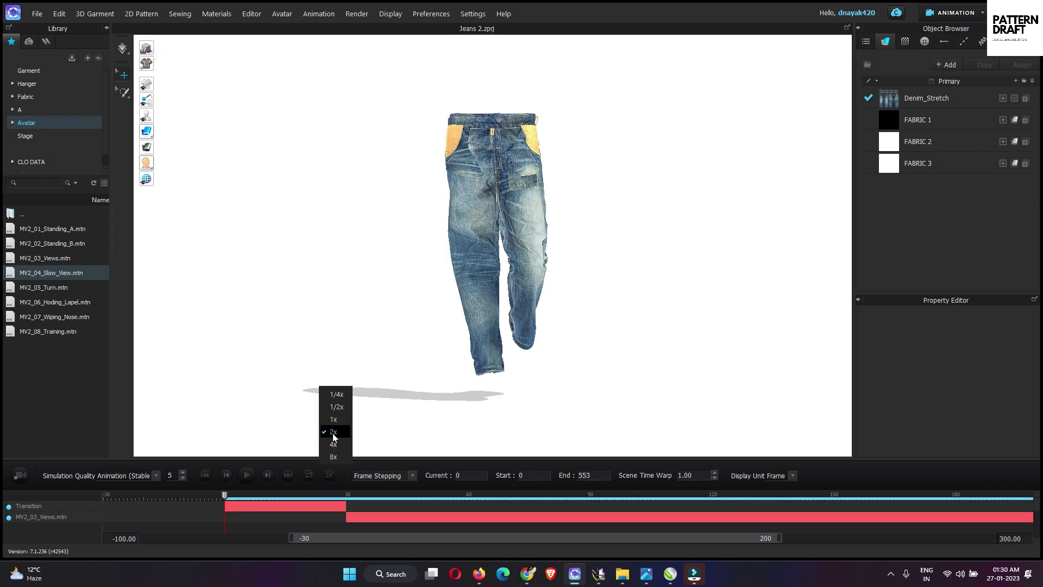
pyautogui.click(334, 433)
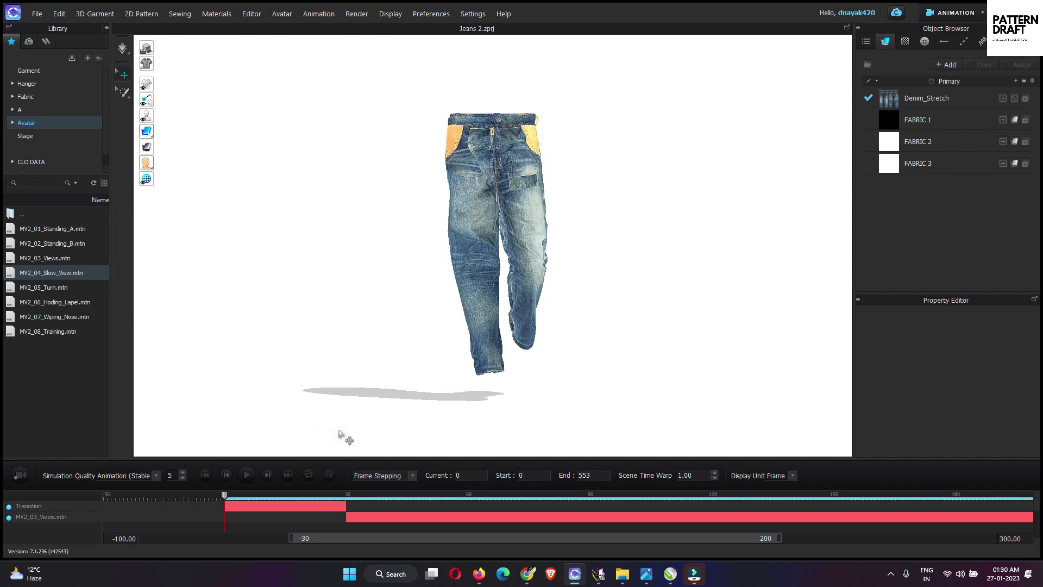
pyautogui.click(330, 477)
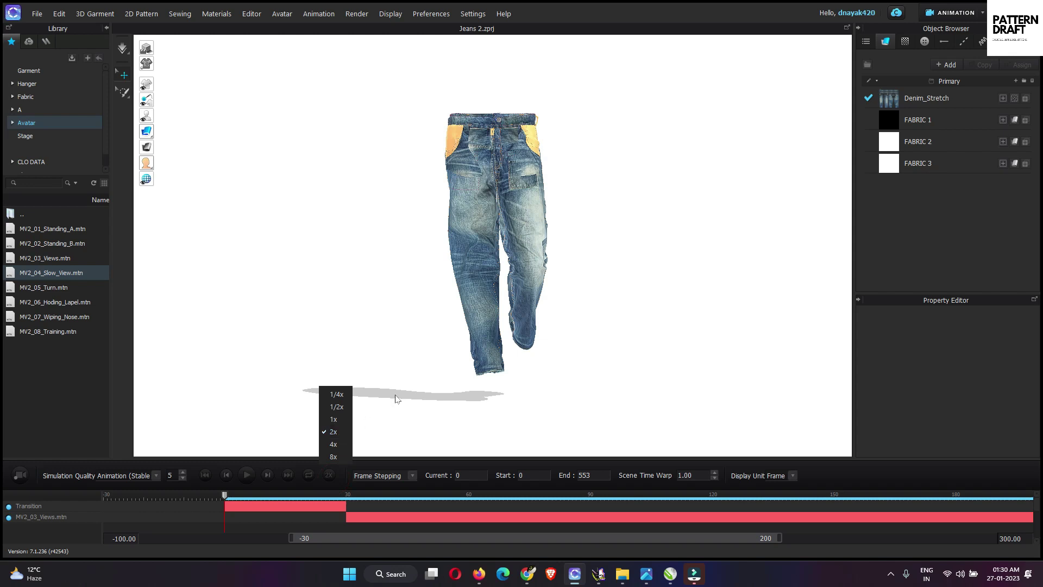
pyautogui.click(363, 300)
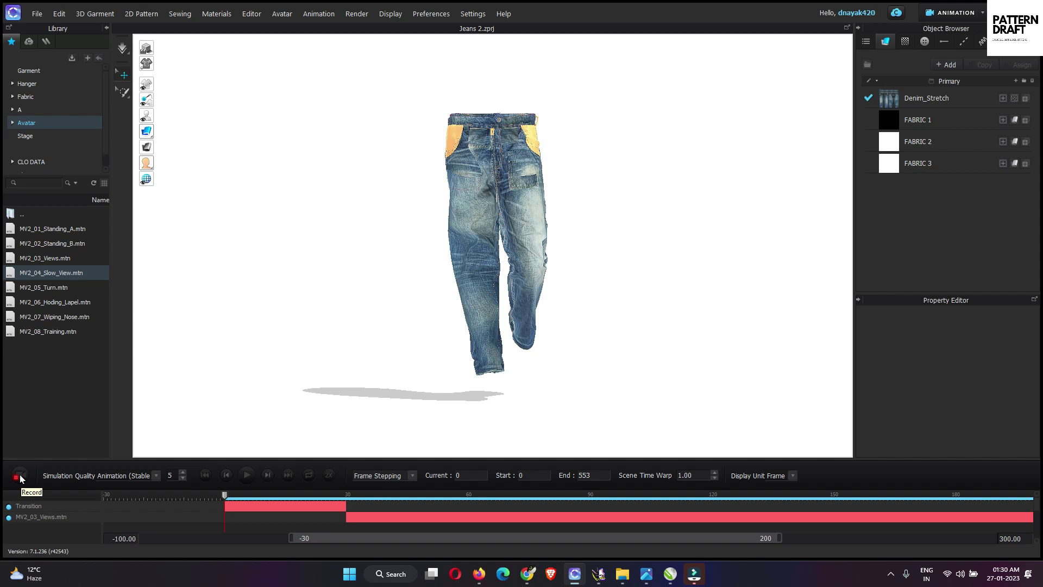
pyautogui.click(20, 478)
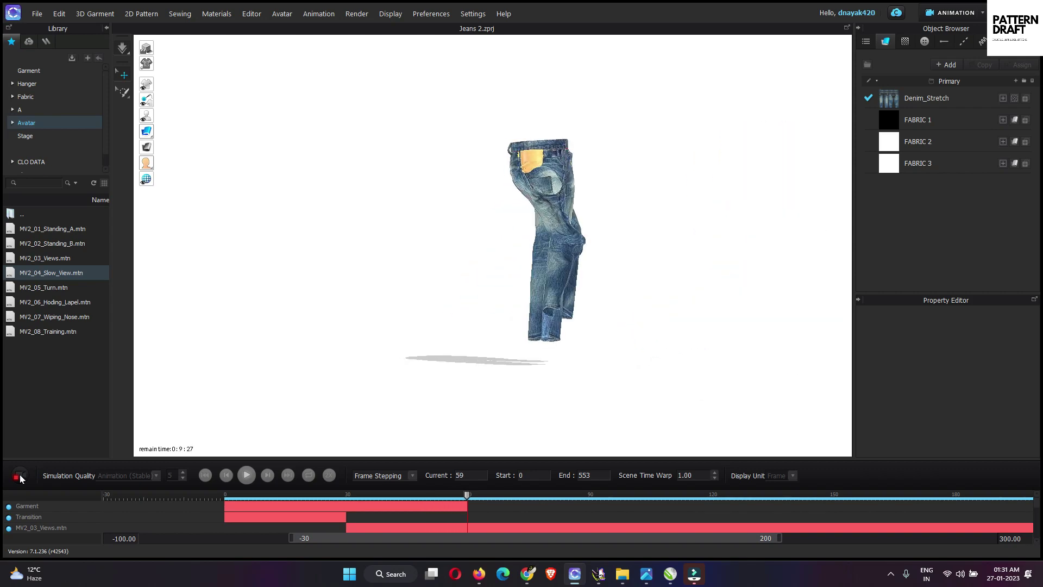
# Show the avatar, play the recorded animation from the first frame and rewind it to the start.
pyautogui.hotkey('shift', 'a')
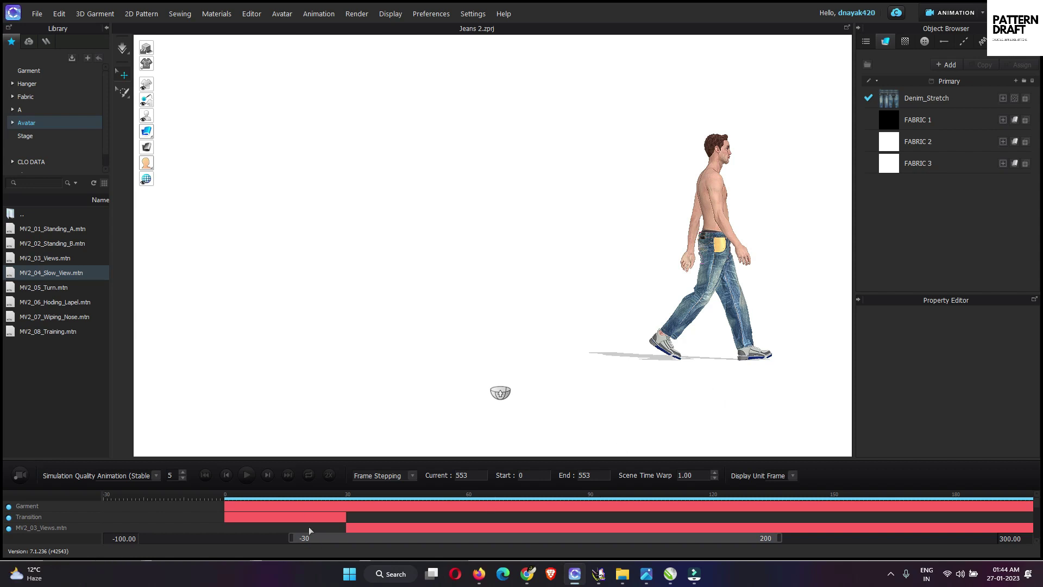
pyautogui.click(209, 475)
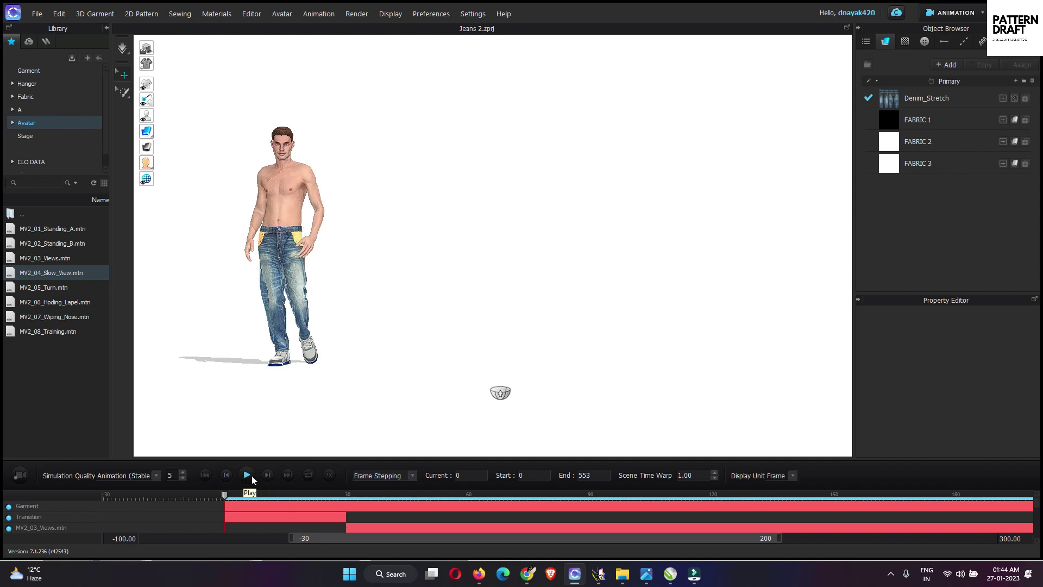
pyautogui.click(322, 475)
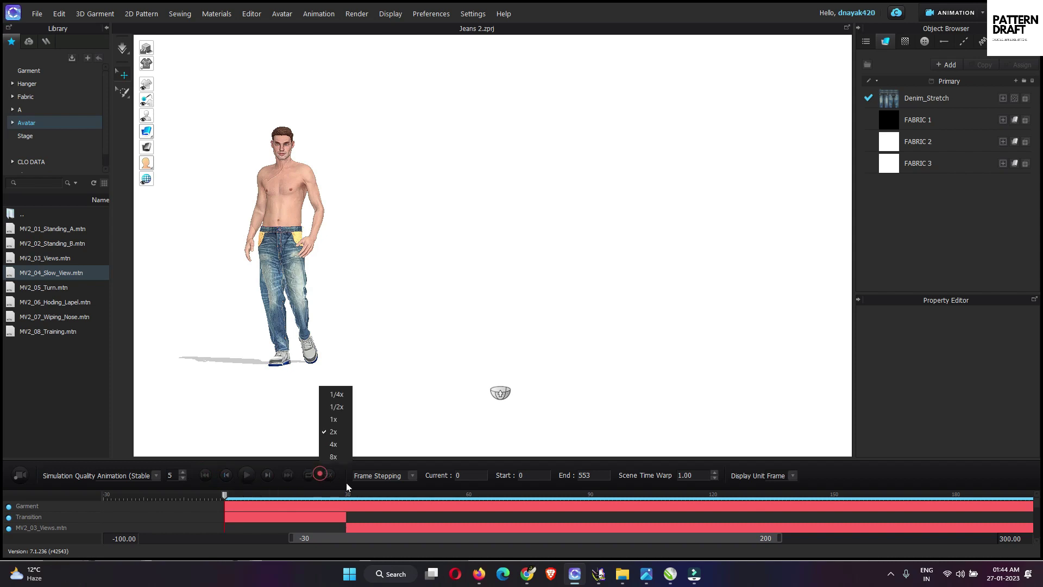
pyautogui.click(335, 419)
pyautogui.click(335, 474)
pyautogui.click(330, 427)
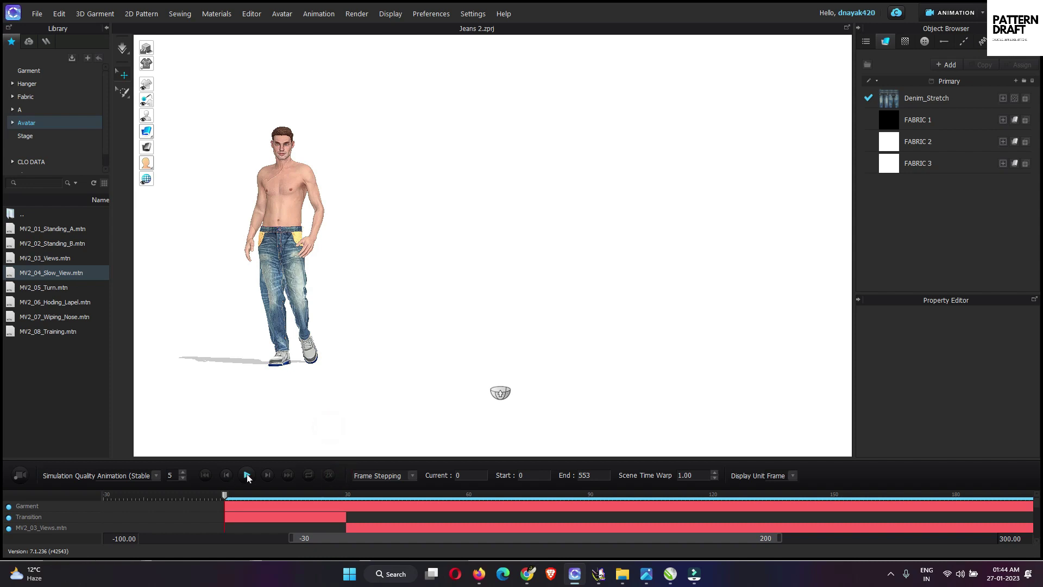
pyautogui.click(247, 476)
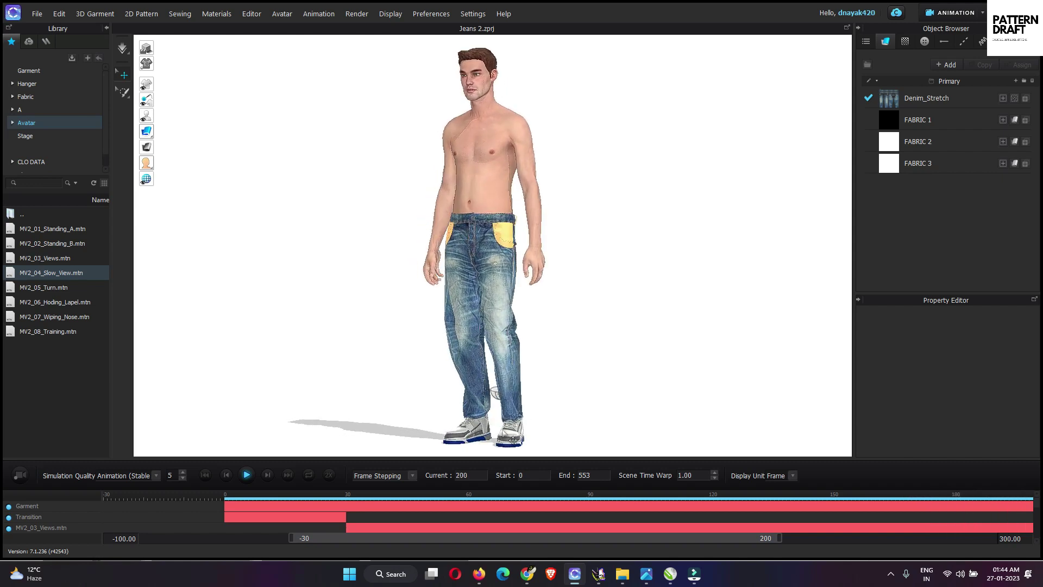
pyautogui.click(210, 471)
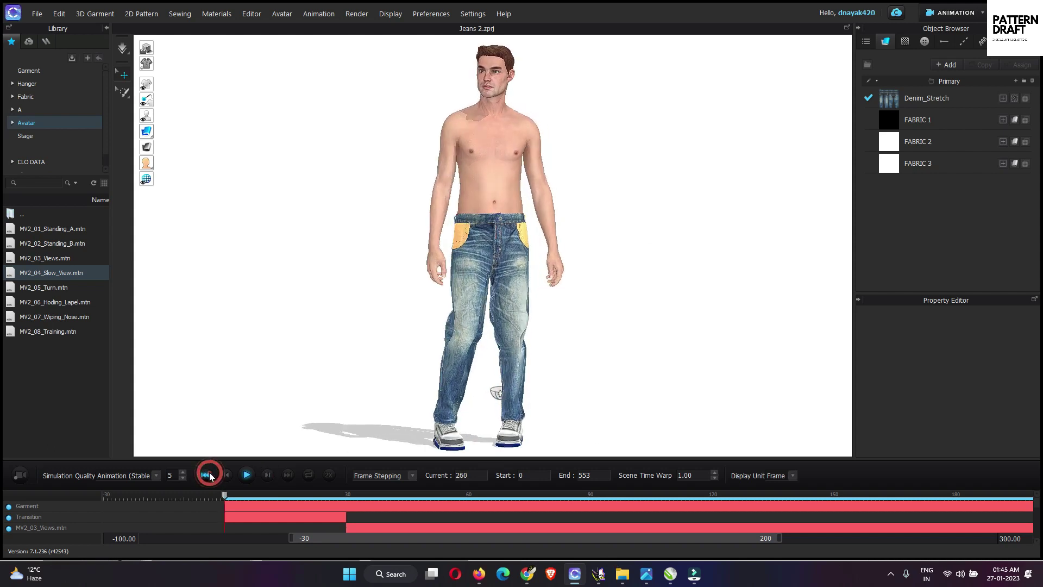
# In Simulation mode, select both front pocket pieces and remove their yellow colouring so they show the denim fabric.
pyautogui.click(961, 17)
pyautogui.click(963, 30)
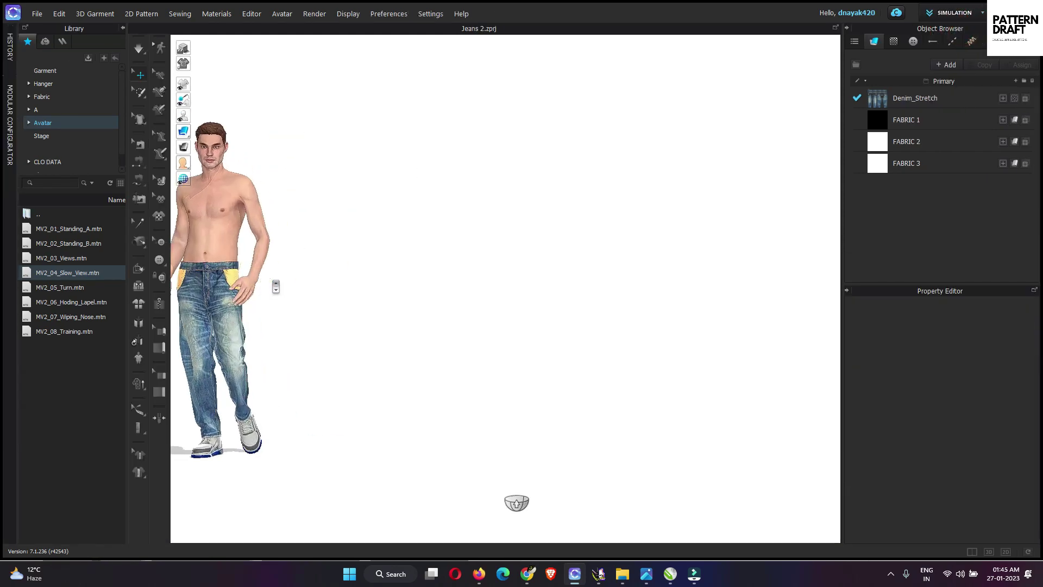
pyautogui.scroll(8, 384, 298)
pyautogui.scroll(2, 379, 304)
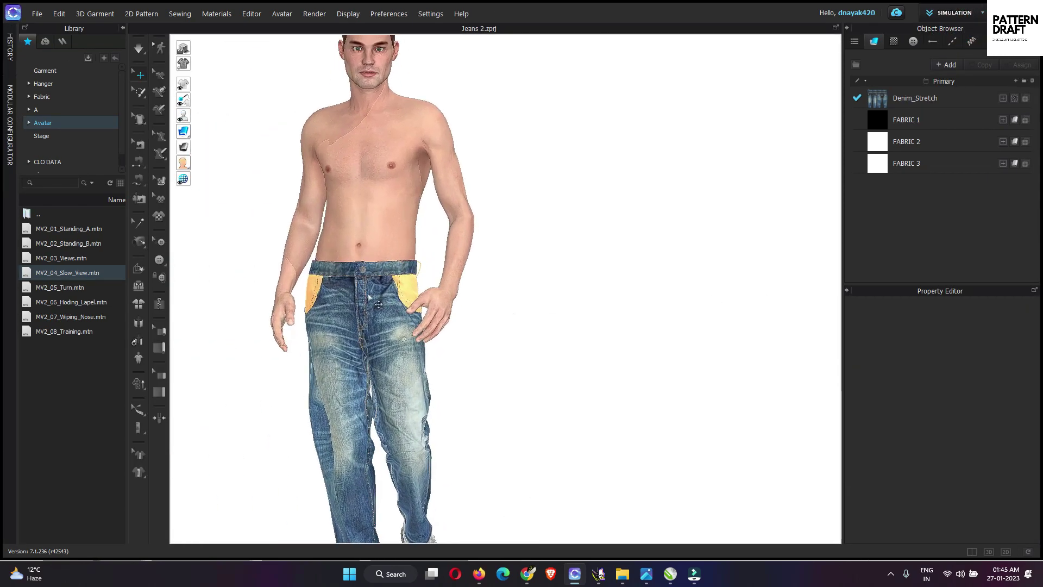
pyautogui.scroll(1, 294, 290)
pyautogui.click(294, 287)
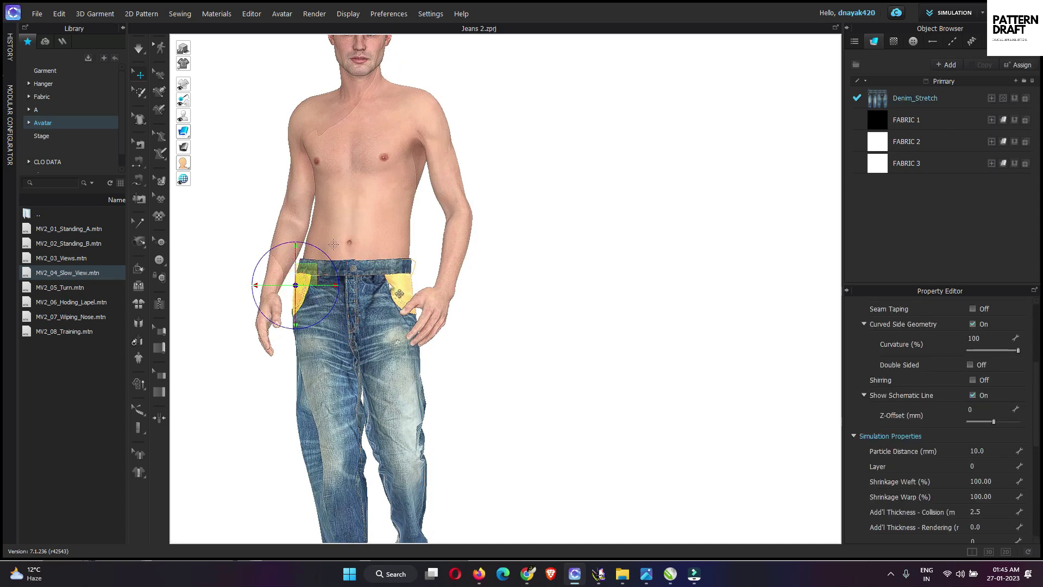
pyautogui.click(417, 283)
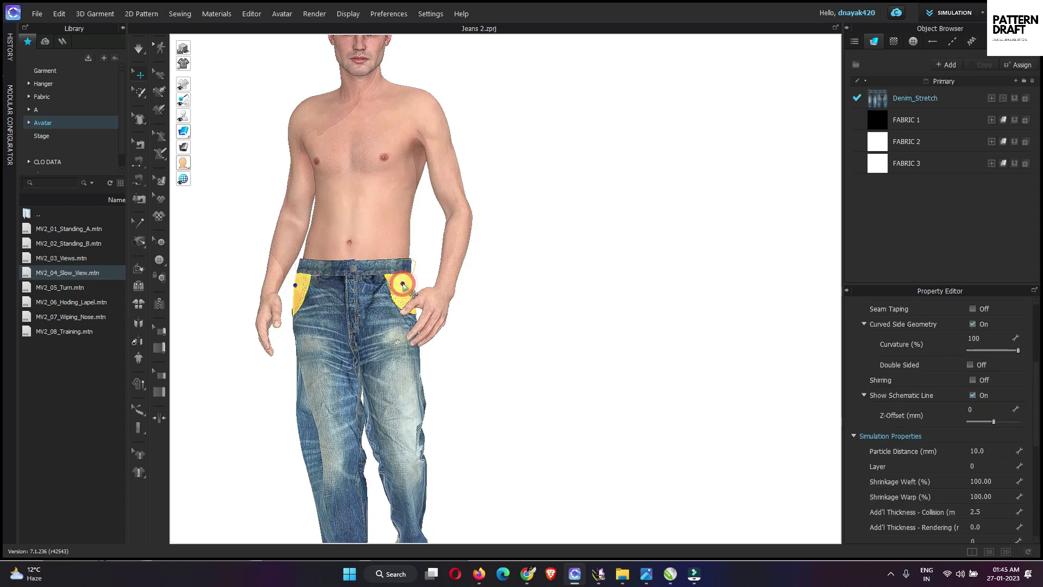
pyautogui.click(557, 273)
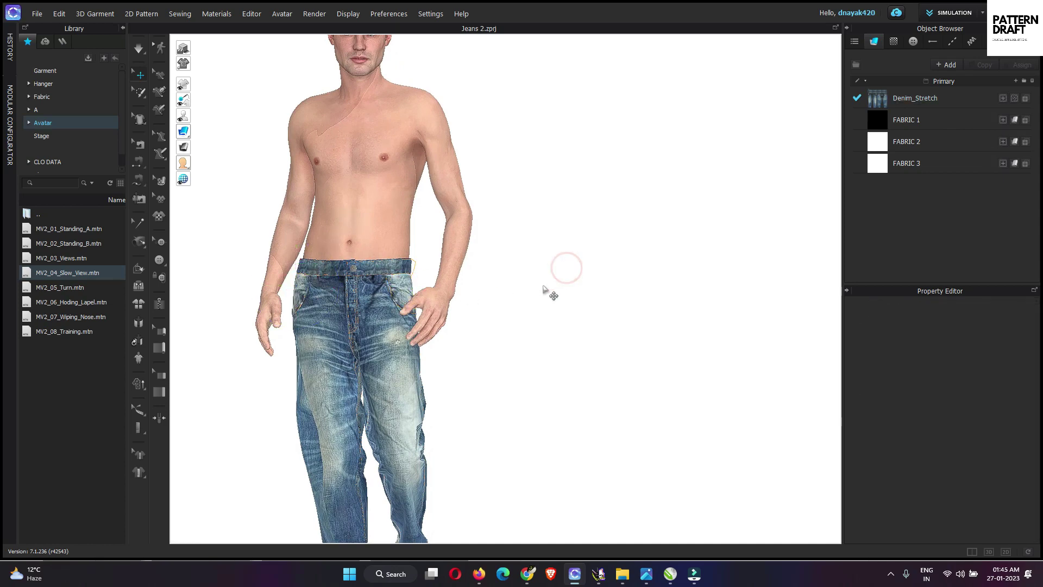
# Return to Animation mode and turn on high-quality rendering of the 3D view.
pyautogui.click(954, 12)
pyautogui.click(920, 51)
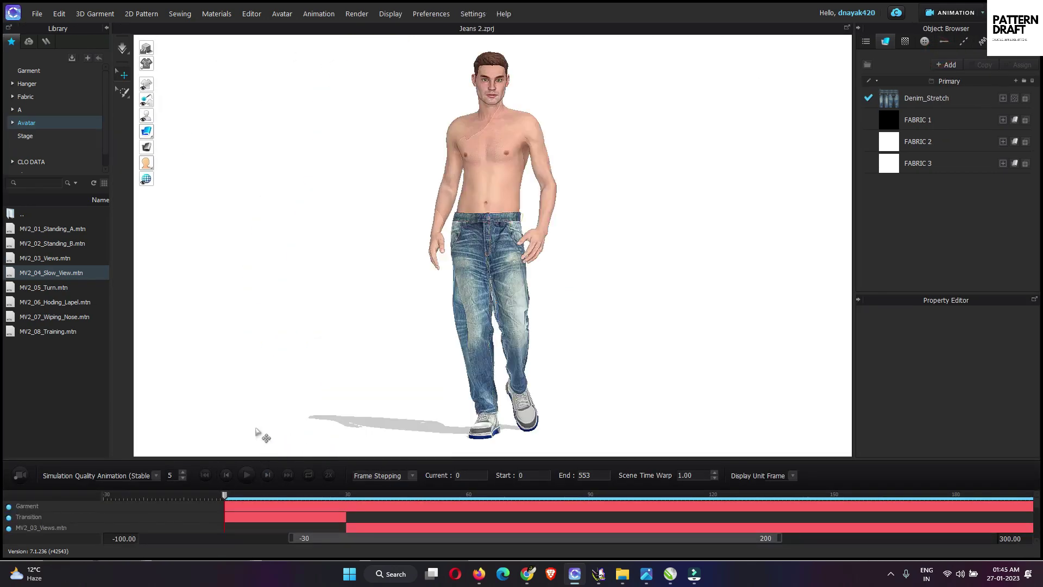
pyautogui.click(146, 48)
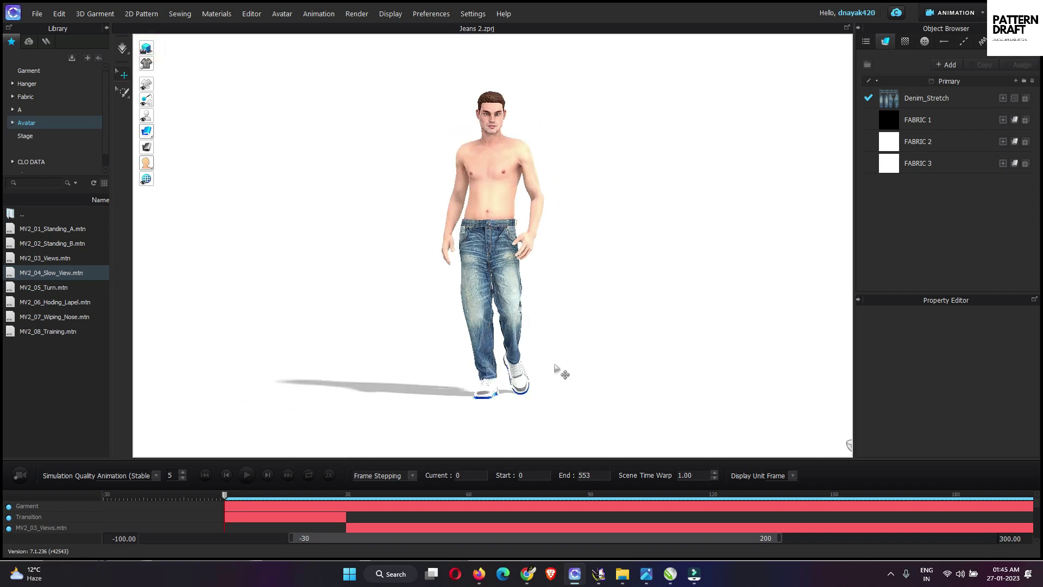
# Format the 3D background as a solid fill in light grey.
pyautogui.scroll(2, 556, 369)
pyautogui.rightClick(626, 265)
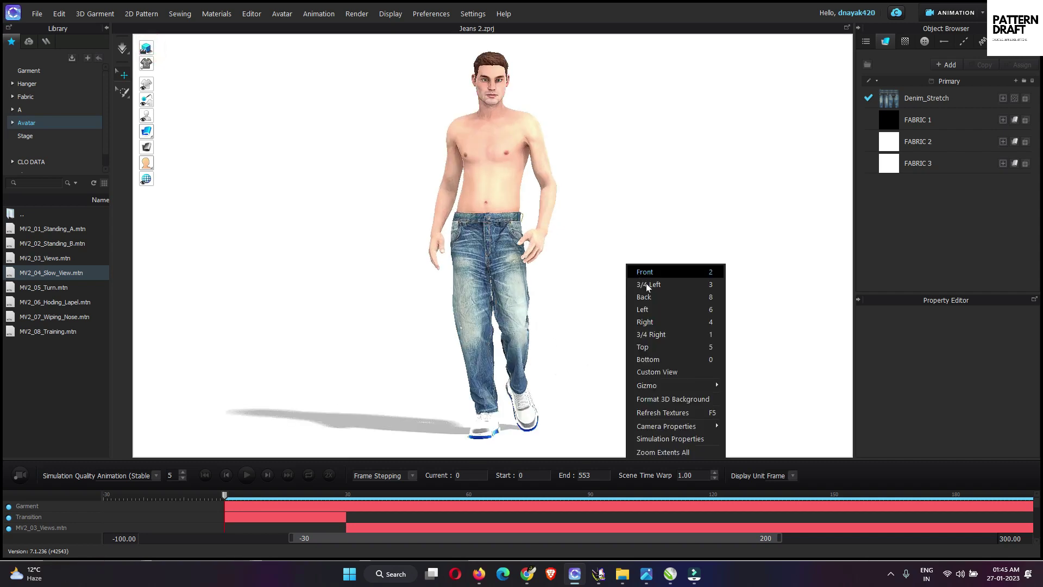
pyautogui.click(692, 399)
pyautogui.click(542, 258)
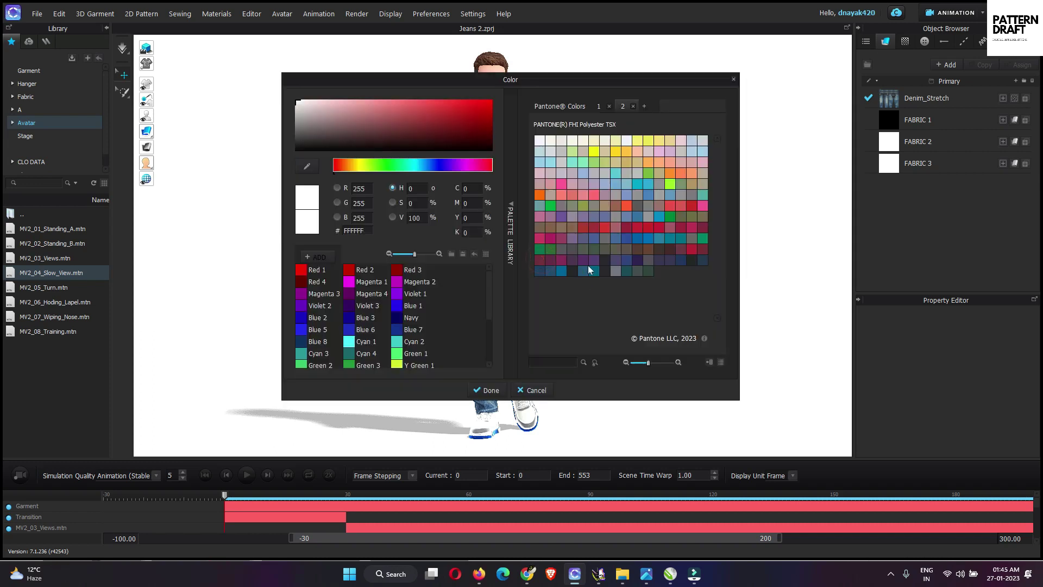
pyautogui.moveTo(342, 79); pyautogui.dragTo(614, 88)
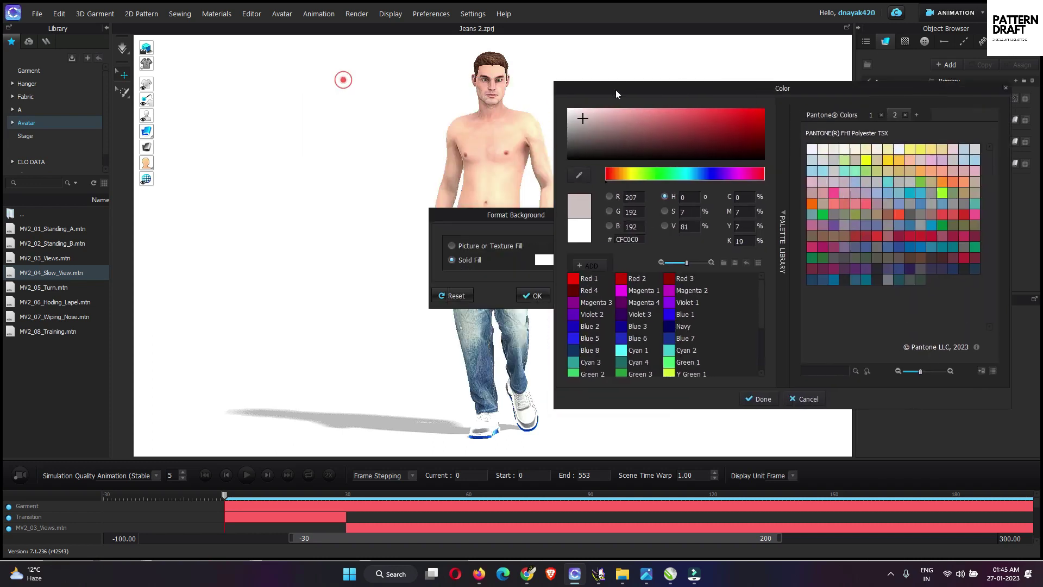
pyautogui.click(571, 127)
pyautogui.click(567, 120)
pyautogui.click(753, 398)
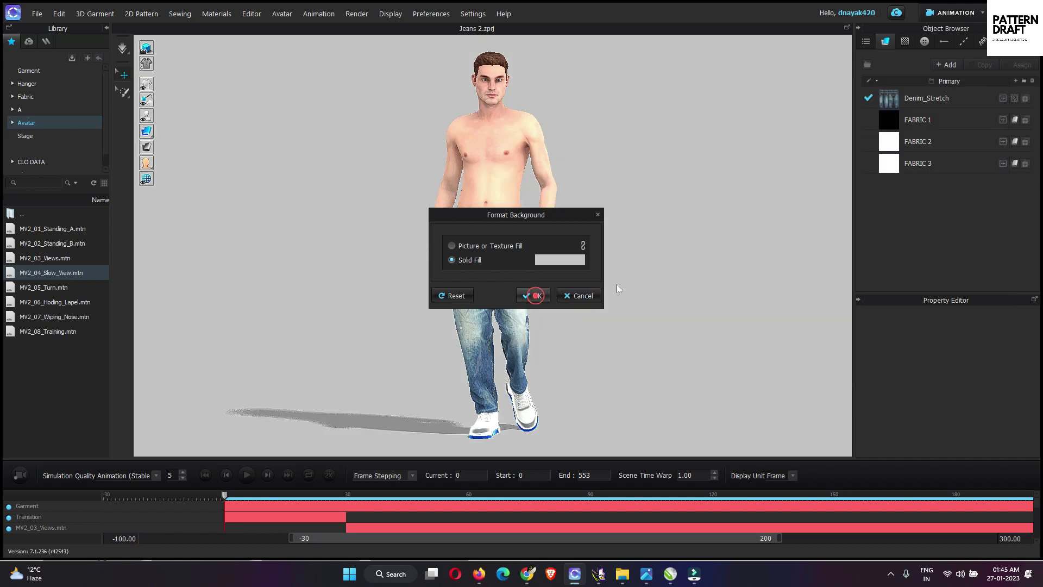
# Reframe the 3D view around the avatar and play the recorded animation against the grey background.
pyautogui.scroll(-3, 595, 316)
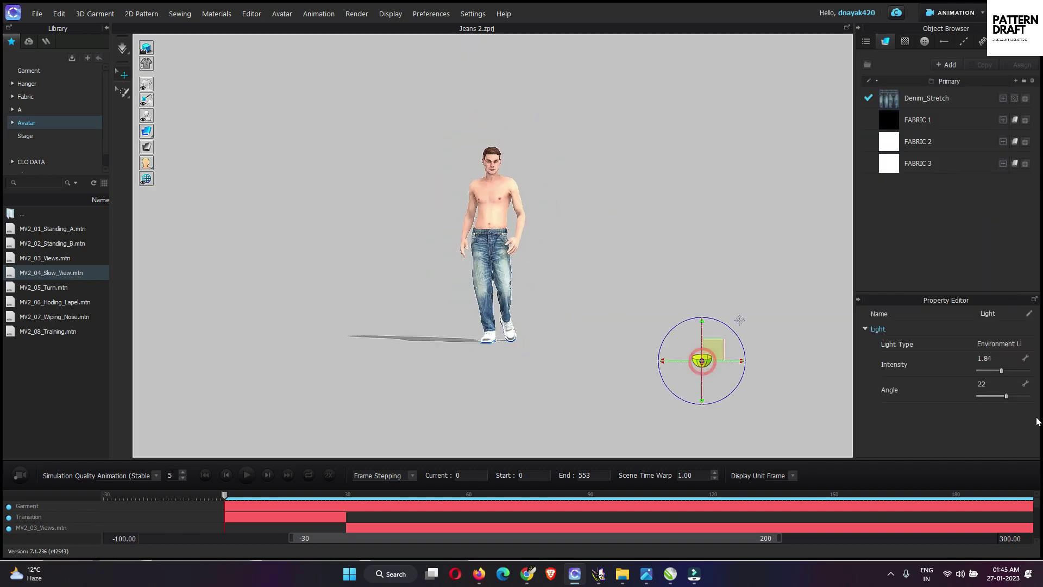
pyautogui.moveTo(627, 333); pyautogui.dragTo(457, 330, button='middle')
pyautogui.click(246, 475)
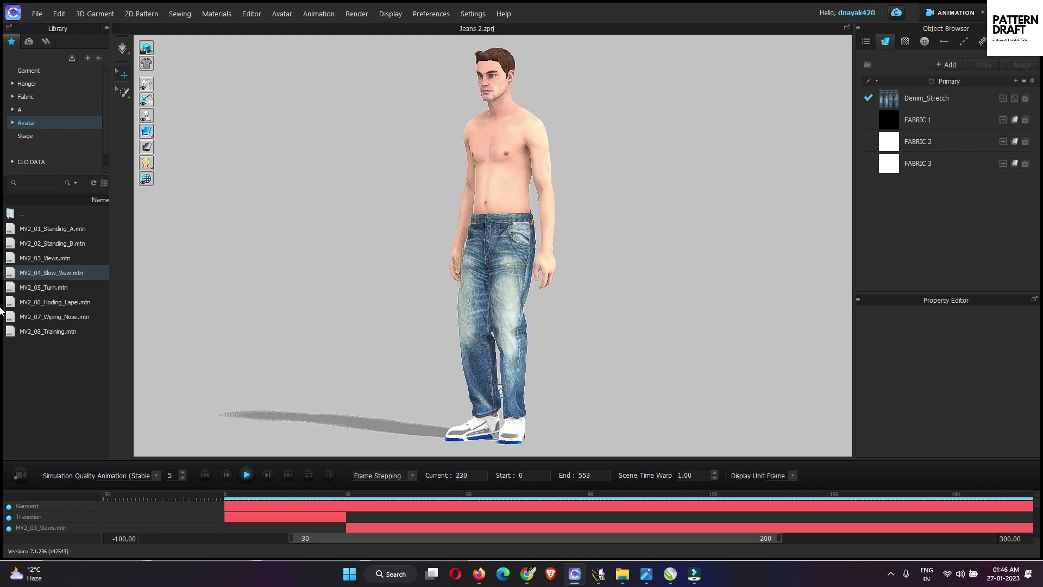
# Set the timeline range's upper limit to 500 and widen the displayed frames to span -100 to 500.
pyautogui.scroll(-3, 692, 517)
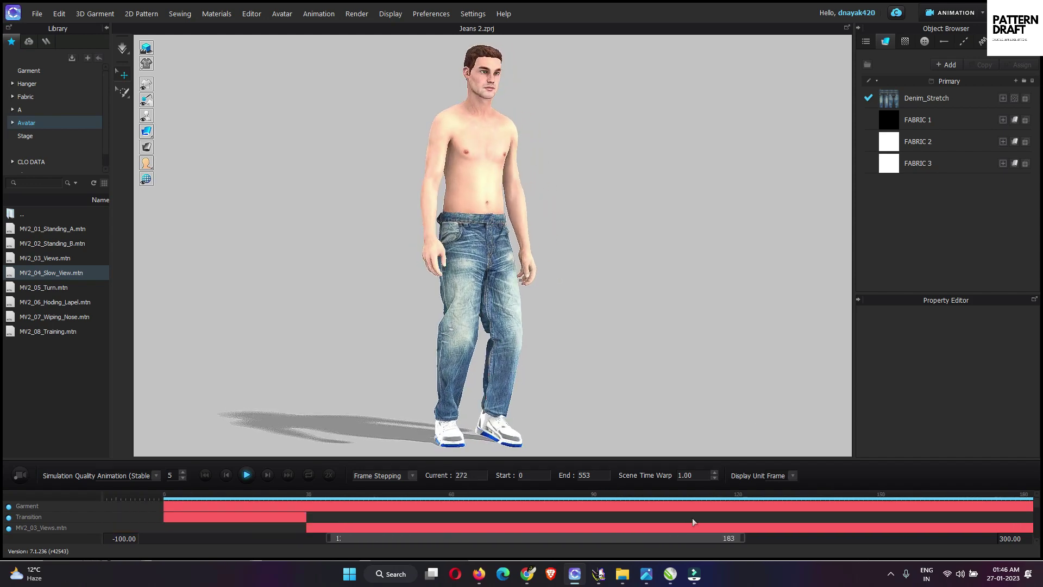
pyautogui.moveTo(779, 538); pyautogui.dragTo(996, 539)
pyautogui.doubleClick(1014, 538)
pyautogui.write('500')
pyautogui.press('Return')
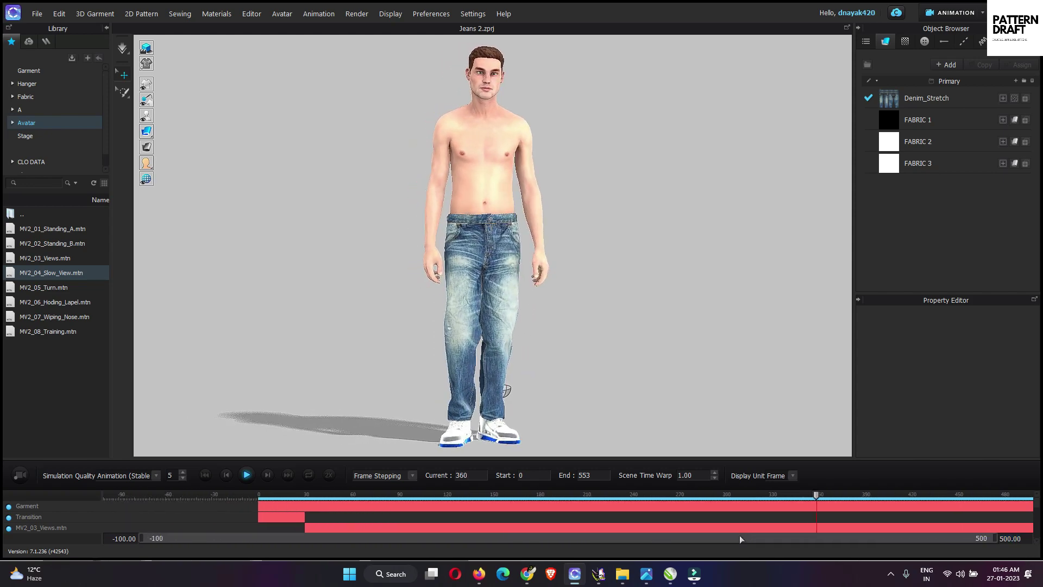
pyautogui.scroll(5, 739, 536)
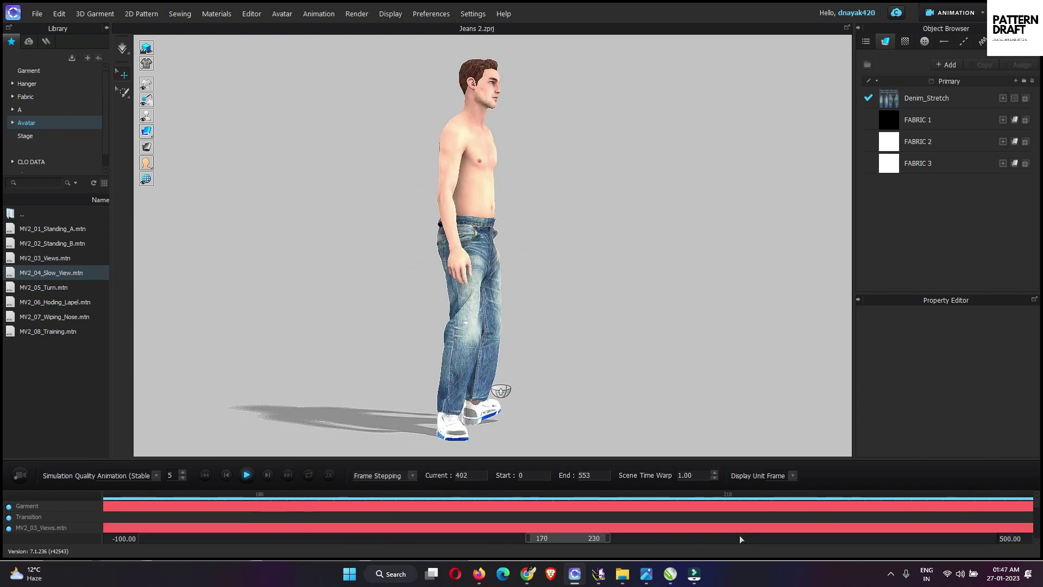
pyautogui.scroll(-5, 739, 536)
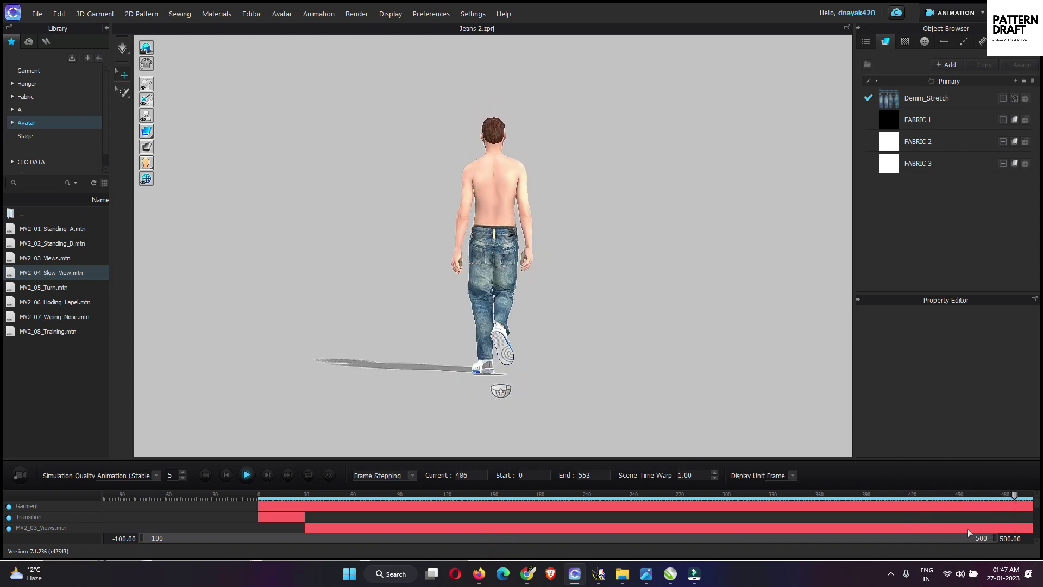
# Extend the timeline range's upper limit to 700 and display the full span from -100 to 700.
pyautogui.click(1010, 539)
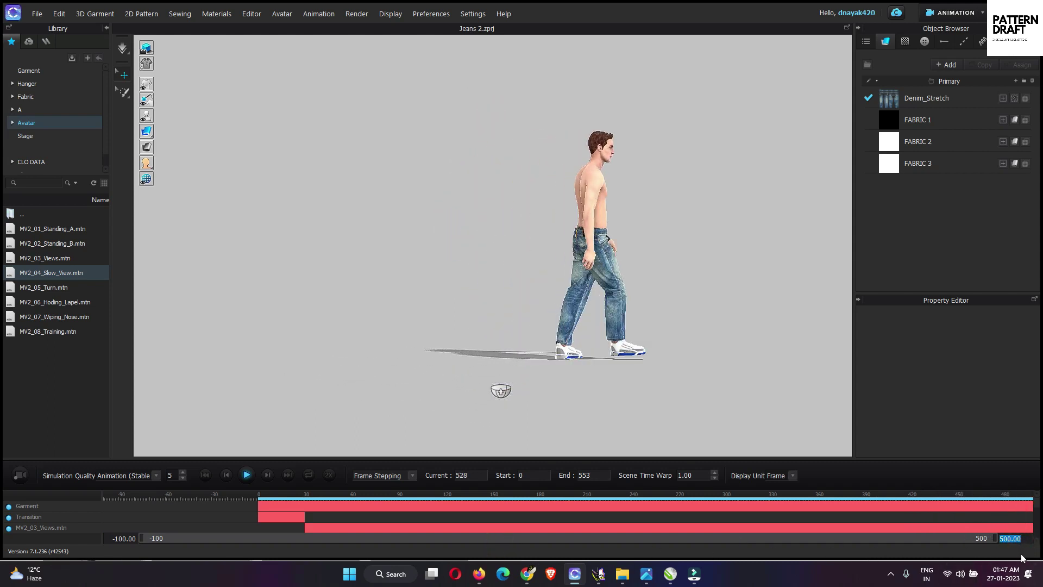
pyautogui.write('700')
pyautogui.press('Return')
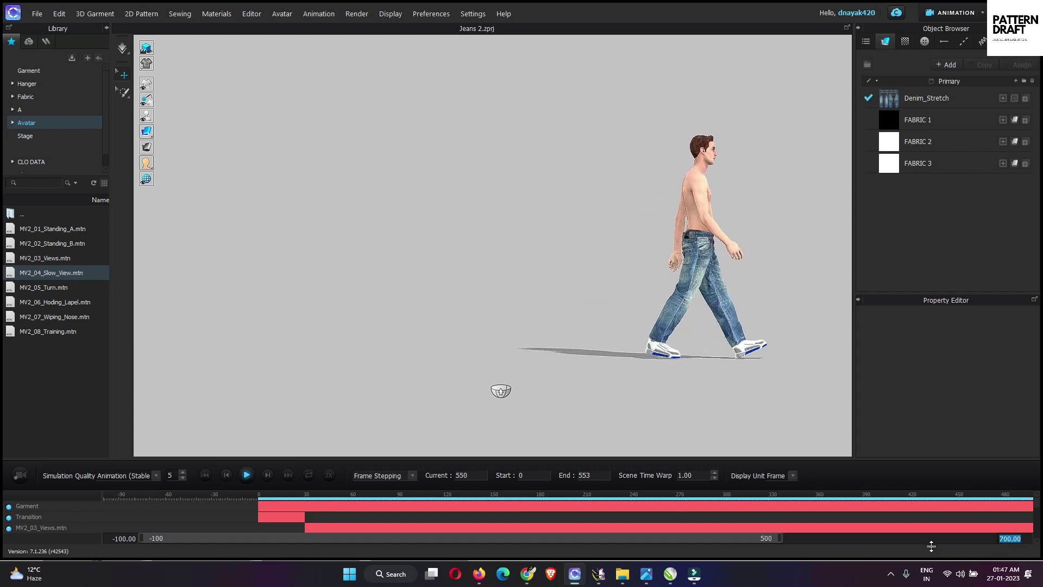
pyautogui.click(849, 541)
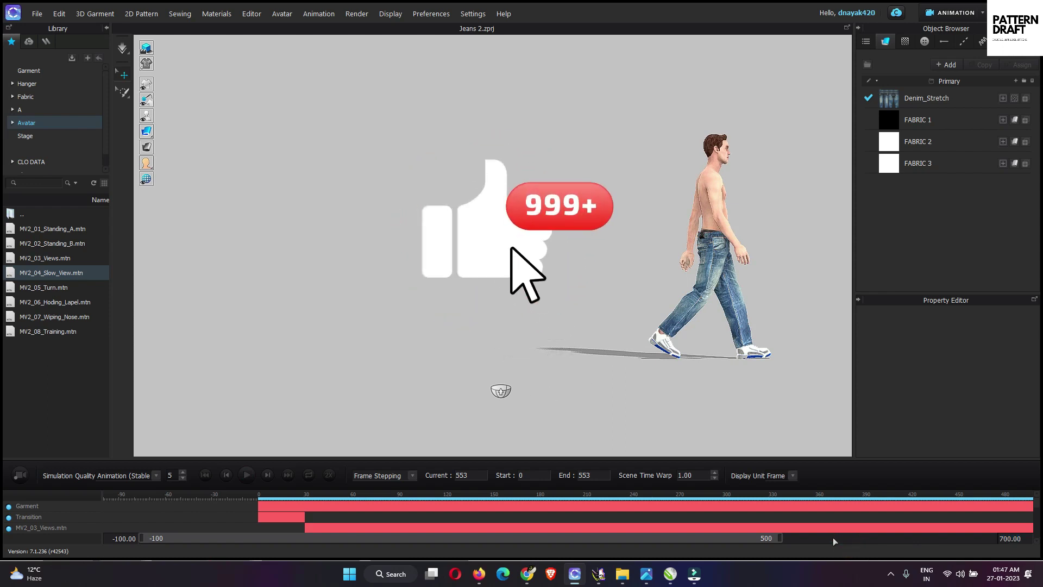
pyautogui.scroll(3, 754, 523)
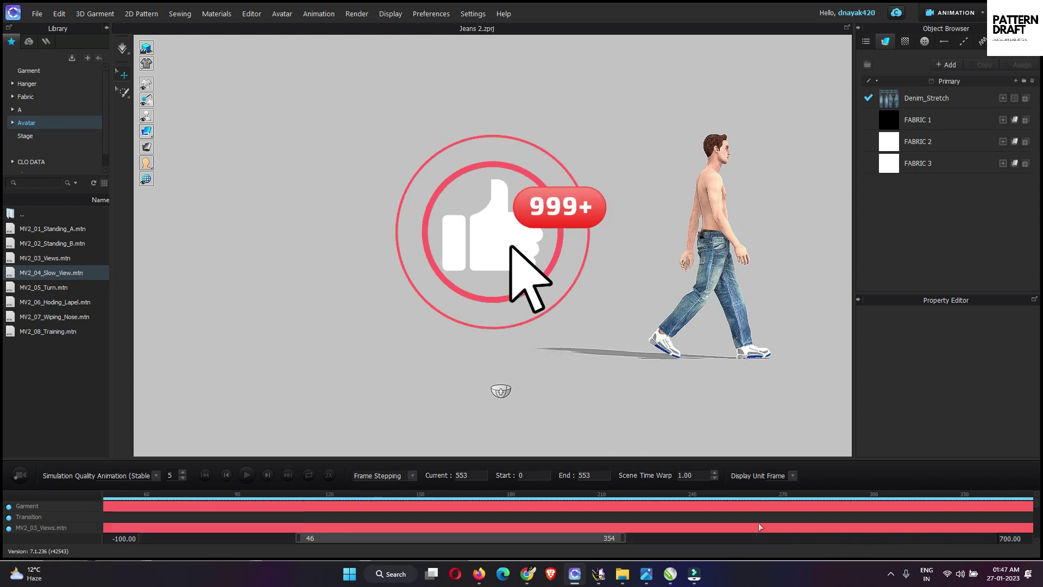
pyautogui.scroll(-5, 758, 522)
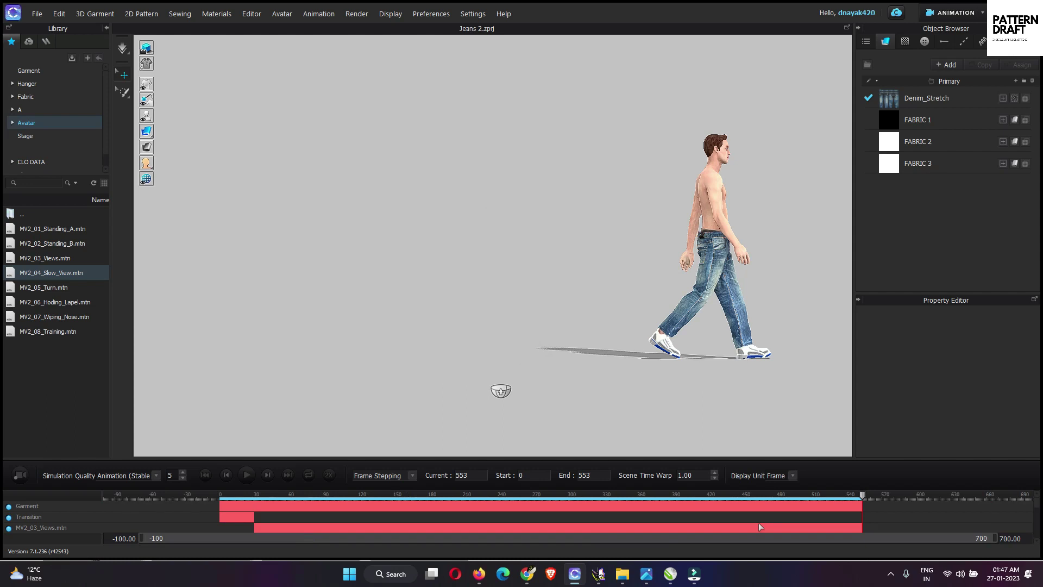